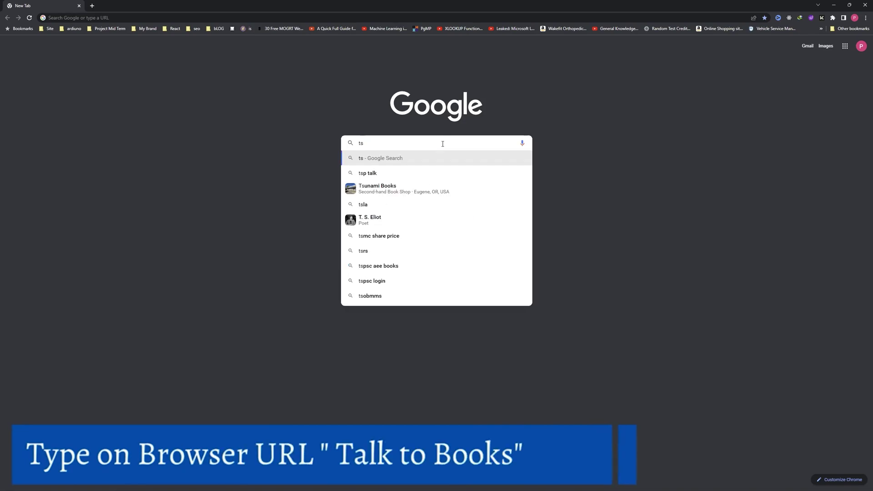
{"action": "type", "text": "talk"}
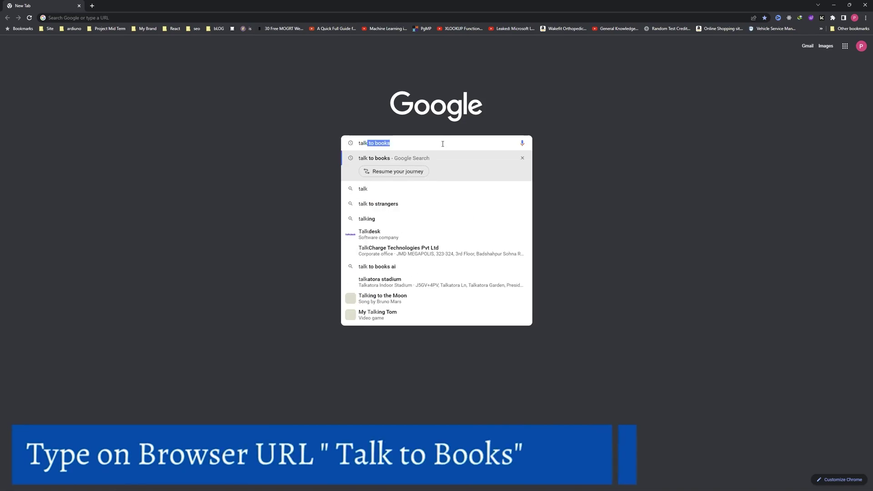
{"action": "type", "text": " to book"}
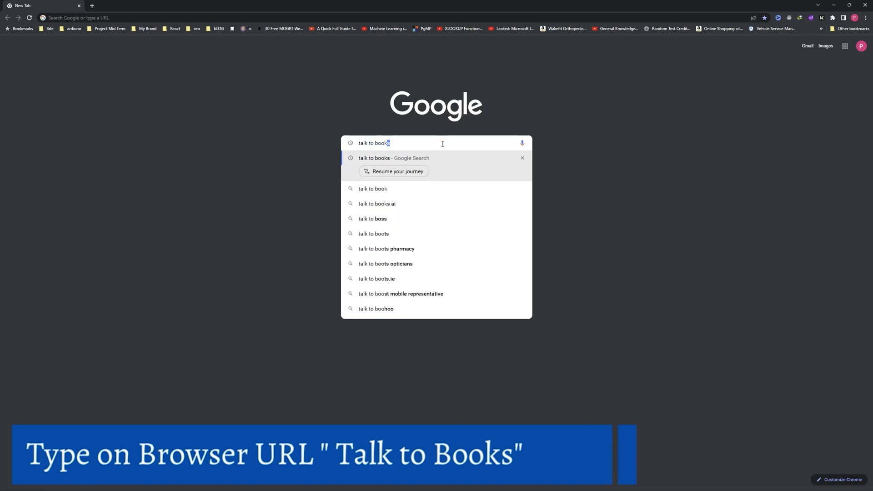
{"action": "type", "text": "s"}
Search Google for 'talk to books'
{"action": "key", "text": "Return"}
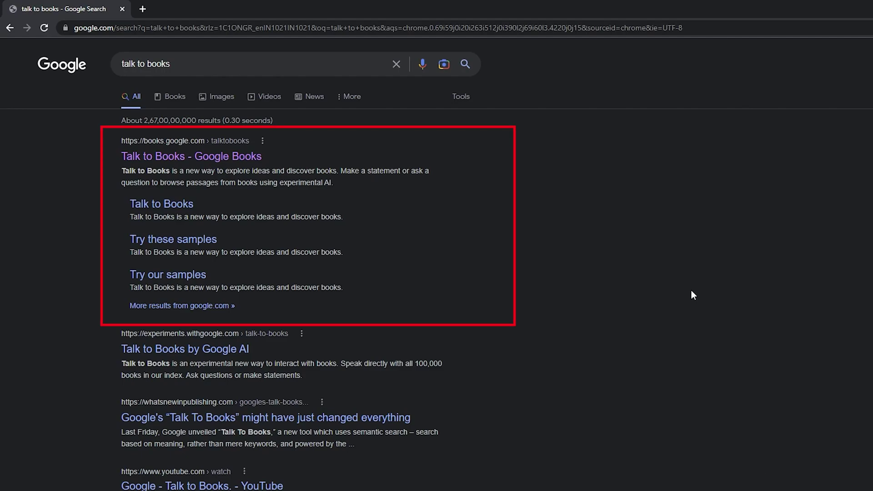
Open Talk to Books from the results and ask 'how to learn spanish'
{"action": "left_click", "coordinate": [150, 168]}
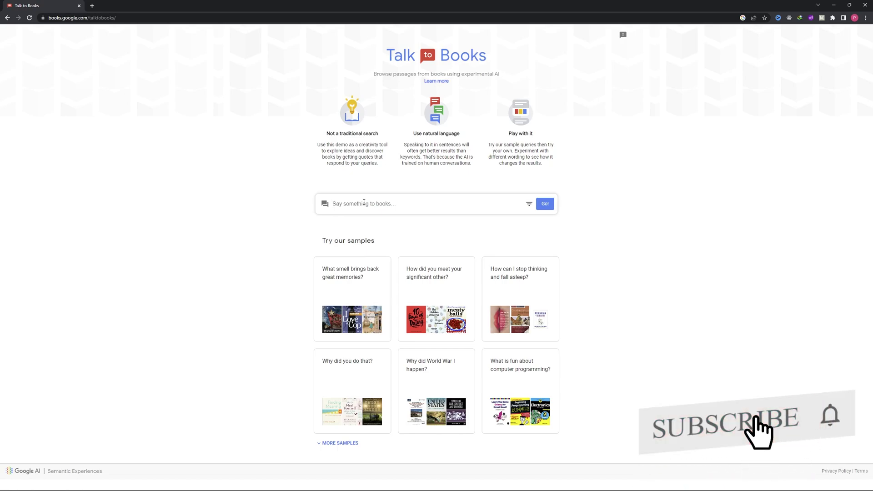
{"action": "type", "text": "how to learn"}
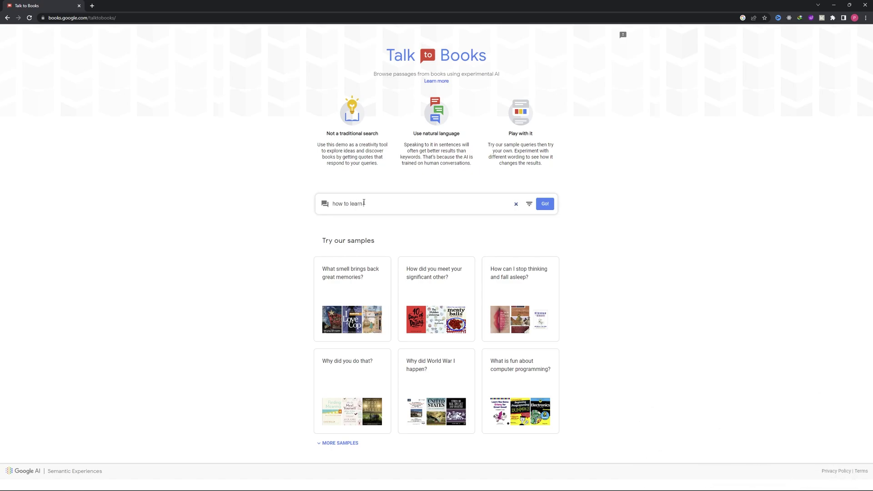
{"action": "type", "text": " spanish"}
{"action": "key", "text": "Return"}
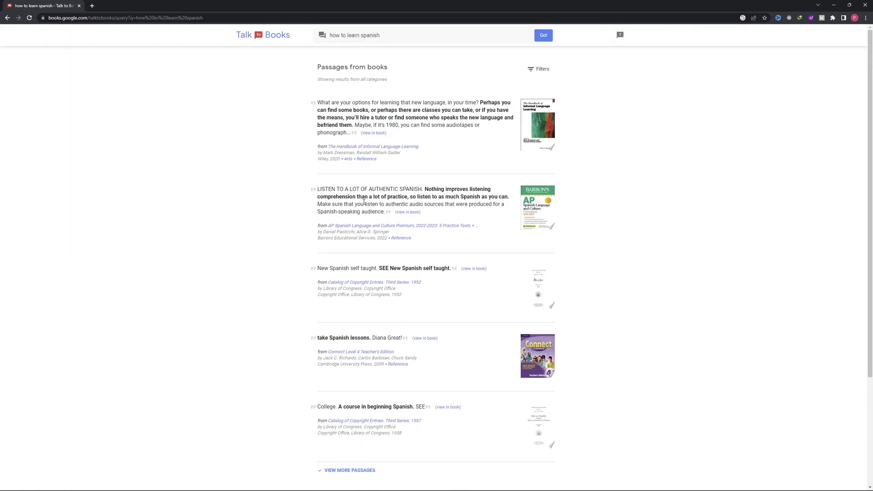
Go back to the Talk to Books home page and ask 'what is 32bit processor?'
{"action": "left_click", "coordinate": [7, 18]}
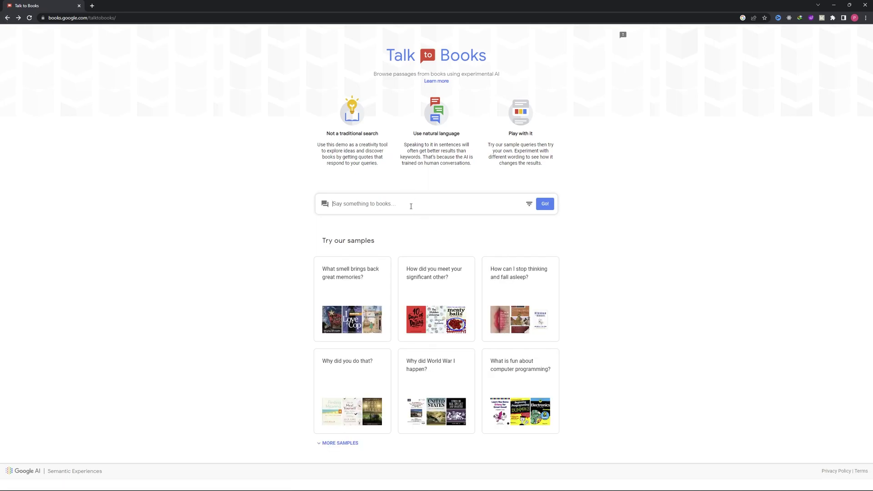
{"action": "type", "text": "what is"}
{"action": "type", "text": "32"}
{"action": "type", "text": "bit processor?"}
{"action": "key", "text": "Return"}
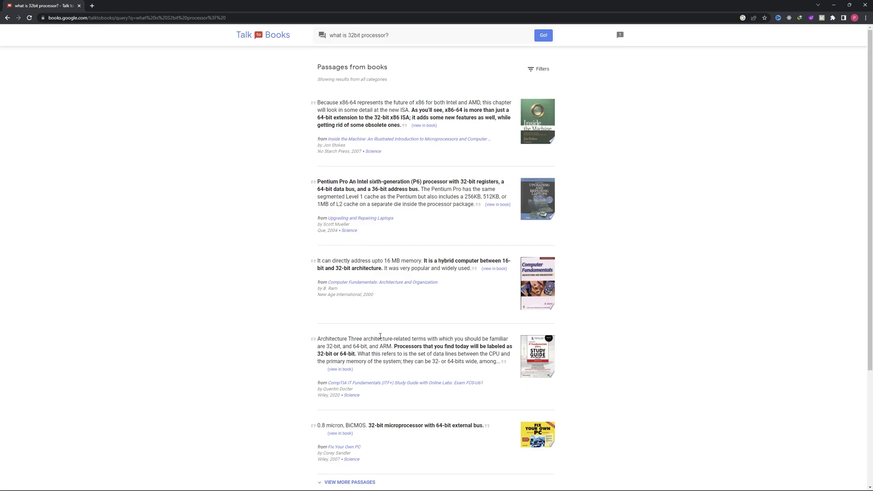
{"action": "scroll", "coordinate": [380, 338], "scroll_direction": "down", "scroll_amount": 3}
{"action": "scroll", "coordinate": [386, 335], "scroll_direction": "down", "scroll_amount": 2}
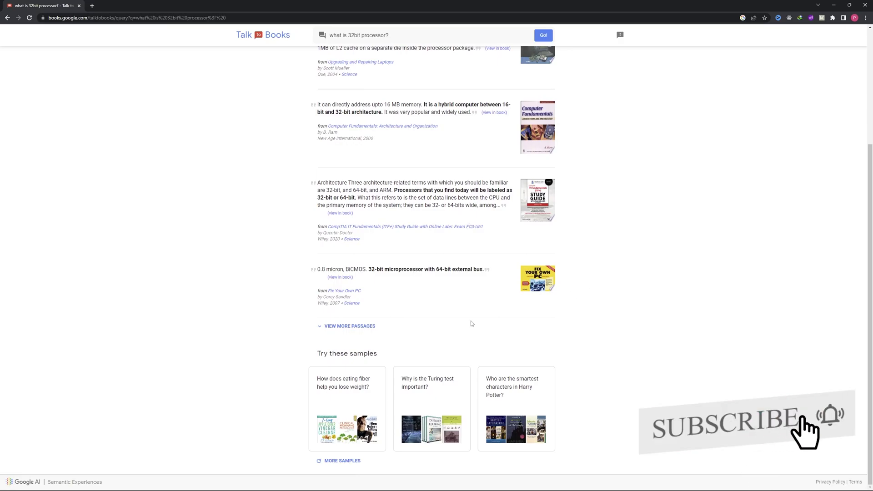
{"action": "scroll", "coordinate": [470, 324], "scroll_direction": "up", "scroll_amount": 2}
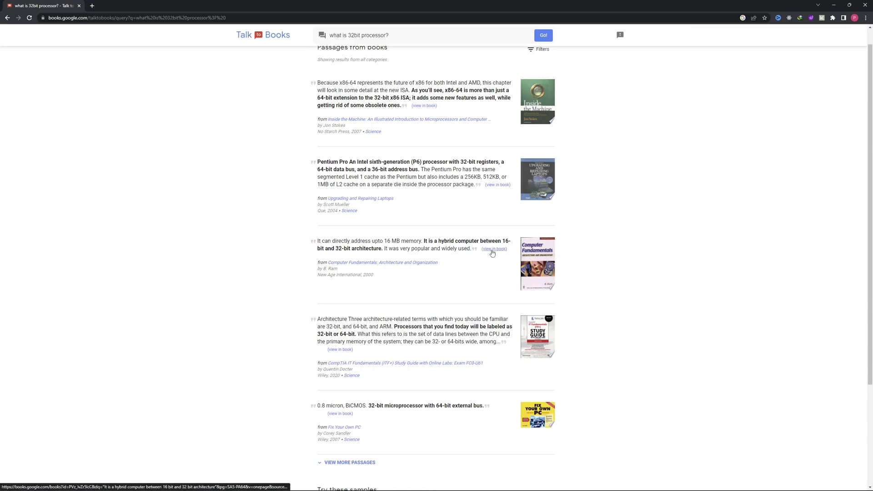
{"action": "left_click", "coordinate": [492, 250]}
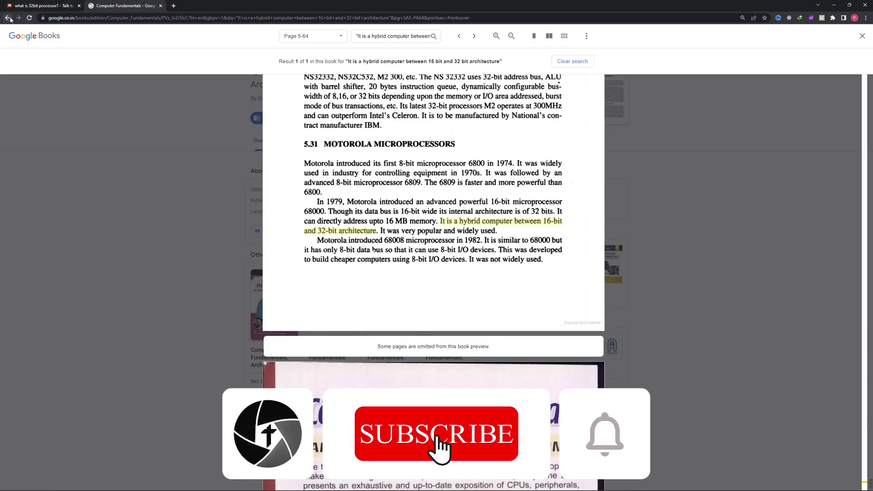
{"action": "left_click", "coordinate": [161, 5]}
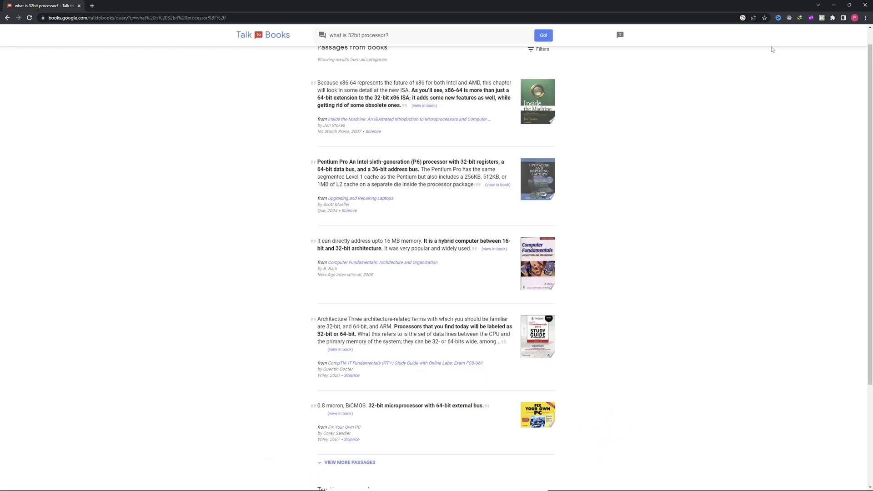